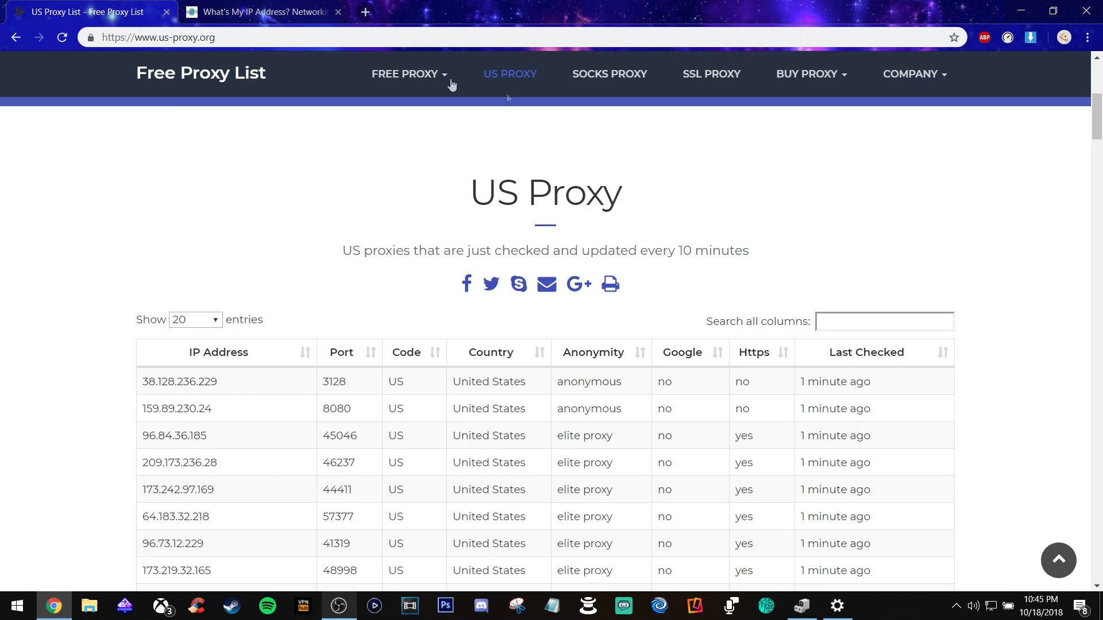
Look over the Free Proxy List page and keep the table at 20 entries.
{"action": "left_click", "coordinate": [174, 35]}
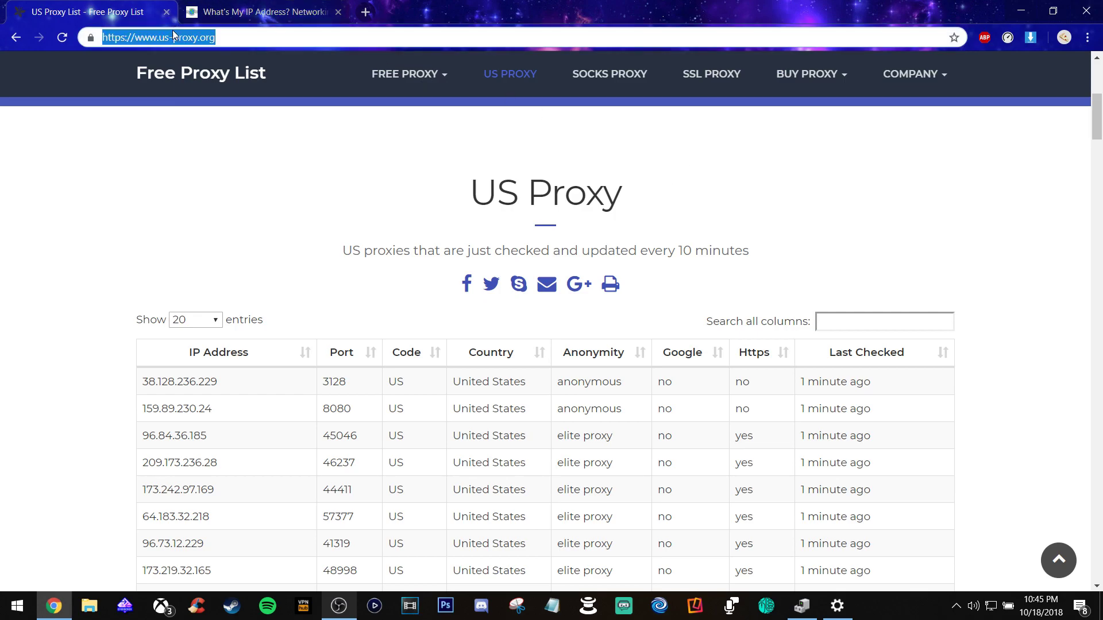
{"action": "left_click", "coordinate": [146, 124]}
{"action": "scroll", "coordinate": [135, 169], "scroll_direction": "down", "scroll_amount": 1}
{"action": "scroll", "coordinate": [134, 169], "scroll_direction": "up", "scroll_amount": 1}
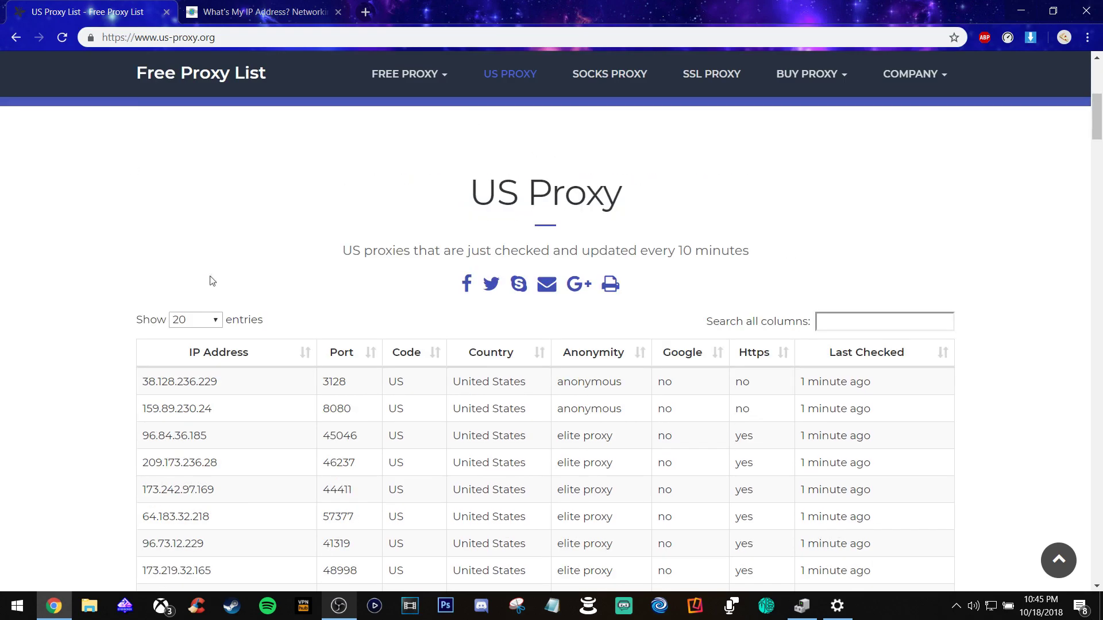
{"action": "left_click", "coordinate": [191, 319]}
{"action": "left_click", "coordinate": [191, 319]}
Select the first proxy's IP 38.128.236.229 and bring the Windows proxy settings forward.
{"action": "scroll", "coordinate": [242, 386], "scroll_direction": "down", "scroll_amount": 10}
{"action": "scroll", "coordinate": [379, 325], "scroll_direction": "up", "scroll_amount": 8}
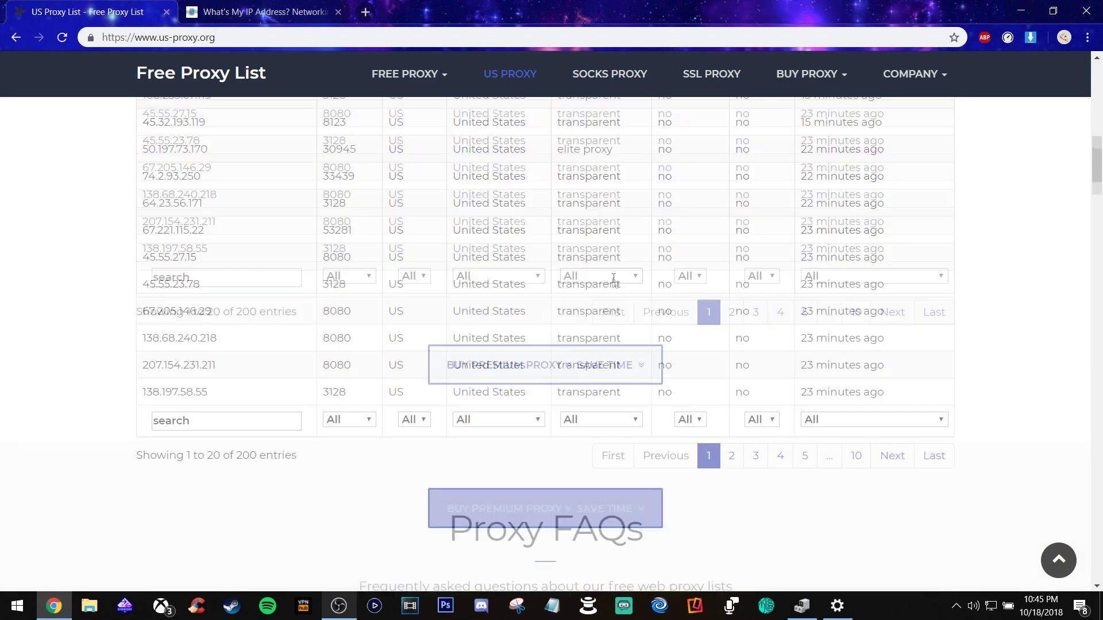
{"action": "scroll", "coordinate": [594, 252], "scroll_direction": "up", "scroll_amount": 1}
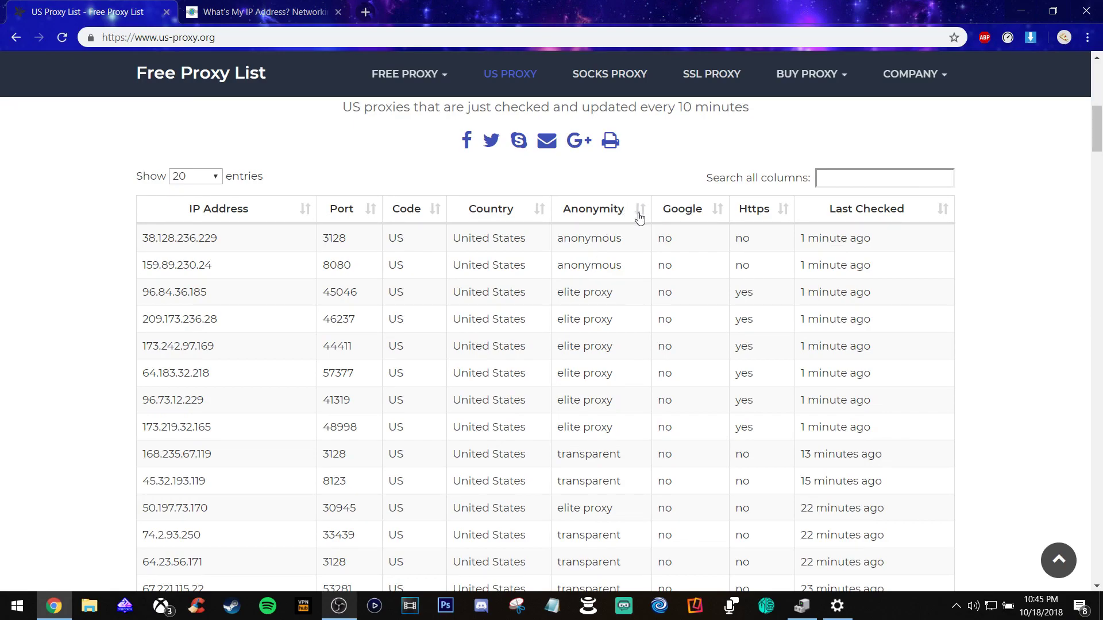
{"action": "scroll", "coordinate": [640, 221], "scroll_direction": "down", "scroll_amount": 5}
{"action": "scroll", "coordinate": [640, 224], "scroll_direction": "up", "scroll_amount": 5}
{"action": "scroll", "coordinate": [580, 303], "scroll_direction": "down", "scroll_amount": 3}
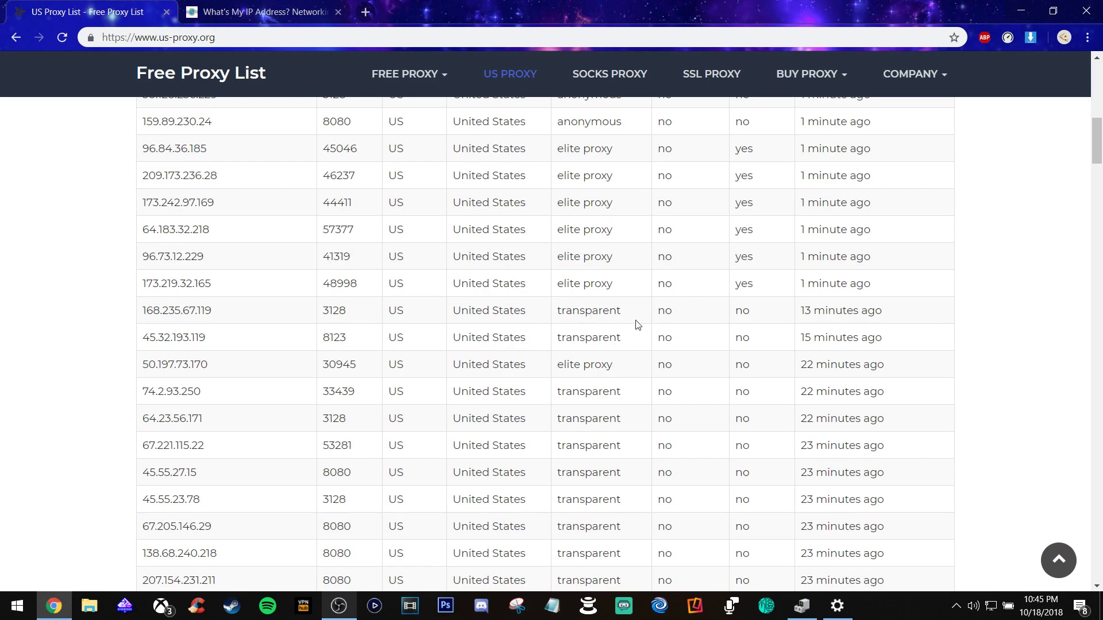
{"action": "scroll", "coordinate": [615, 277], "scroll_direction": "up", "scroll_amount": 7}
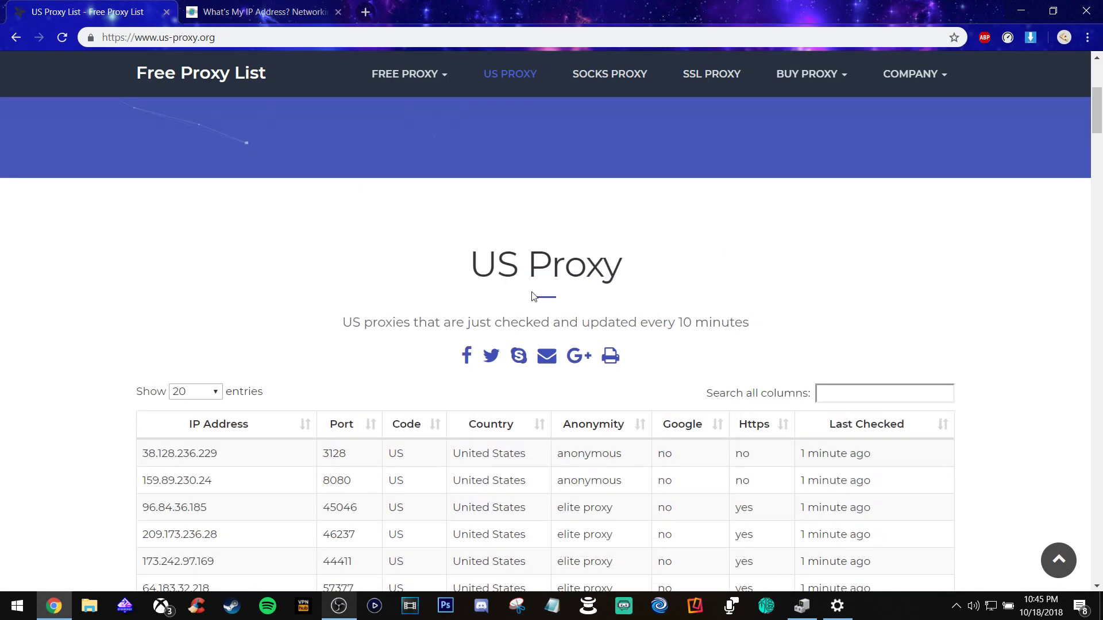
{"action": "scroll", "coordinate": [531, 300], "scroll_direction": "down", "scroll_amount": 6}
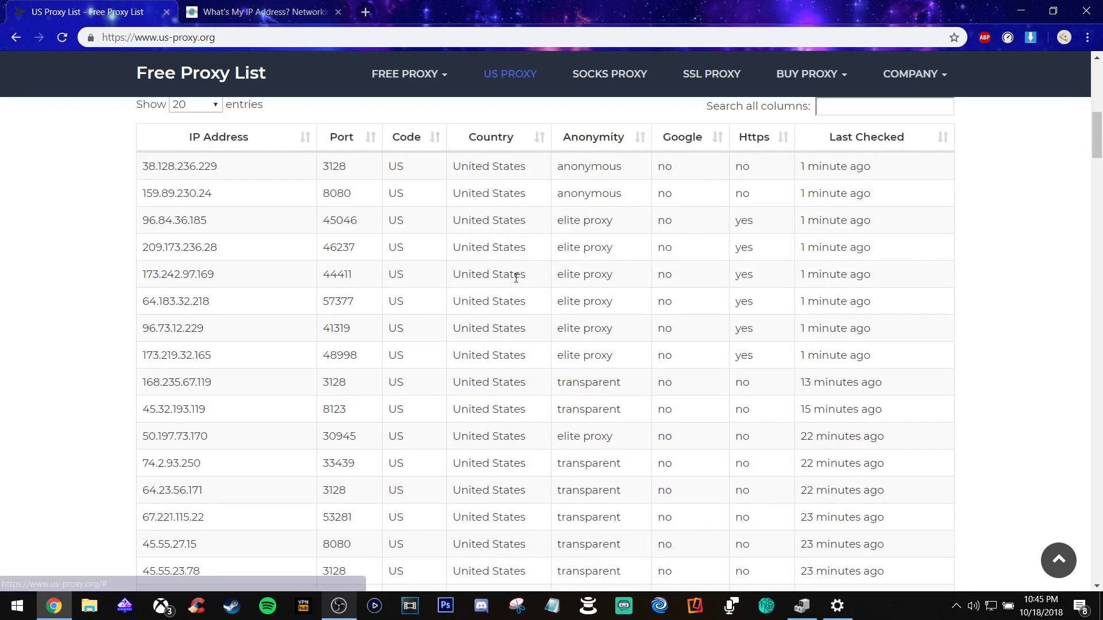
{"action": "double_click", "coordinate": [199, 168]}
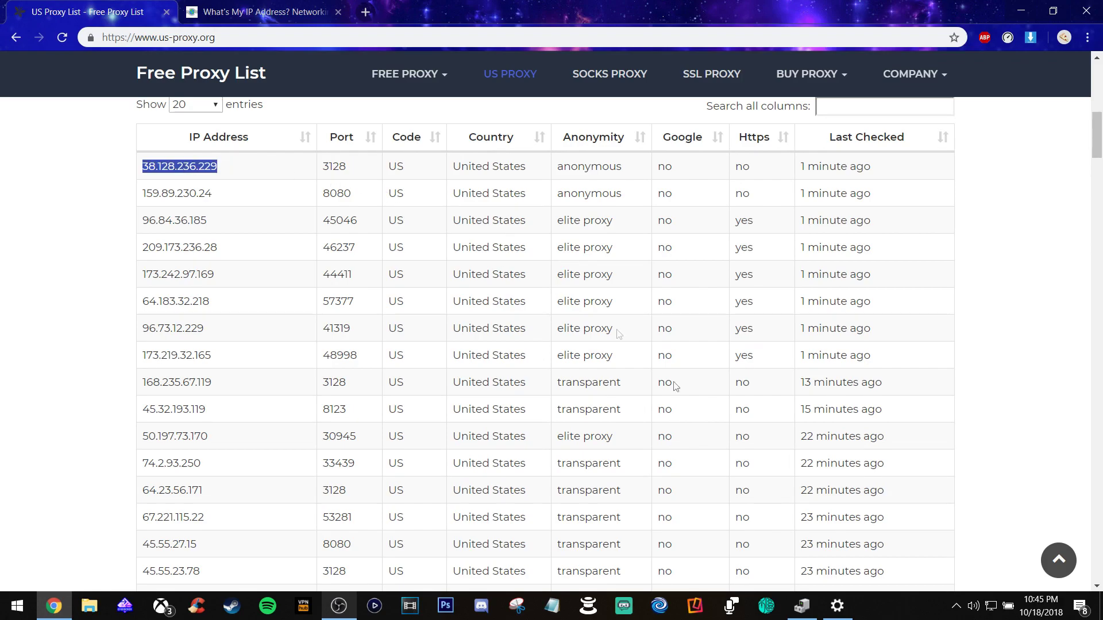
{"action": "left_click", "coordinate": [837, 605]}
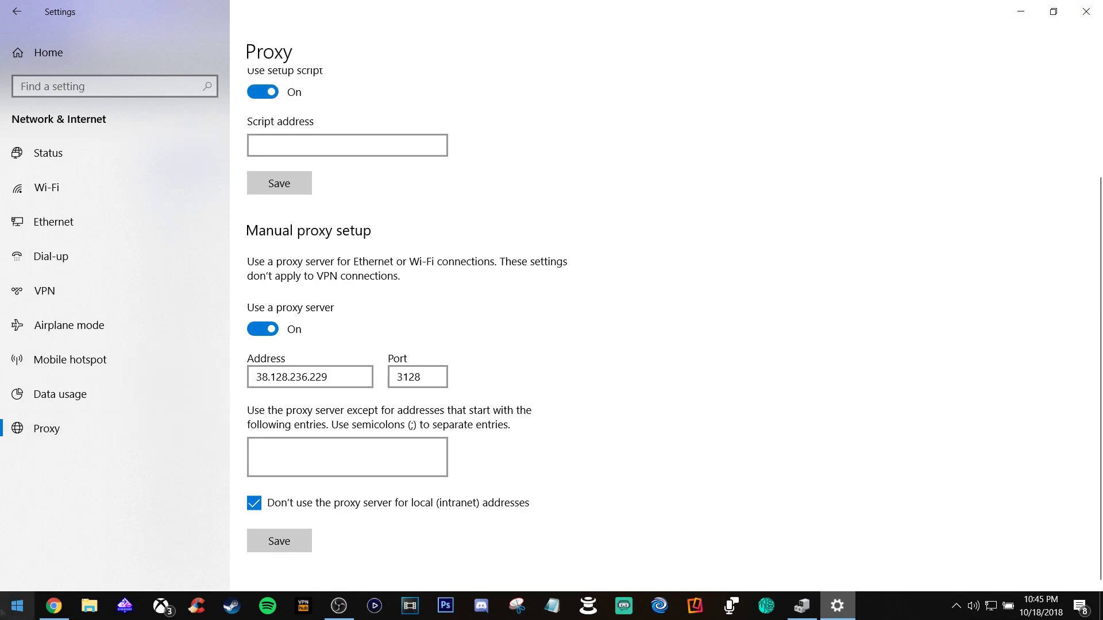
Verify manual proxy is on with address 38.128.236.229 and port 3128, then return to Chrome.
{"action": "right_click", "coordinate": [17, 606]}
{"action": "left_click", "coordinate": [39, 480]}
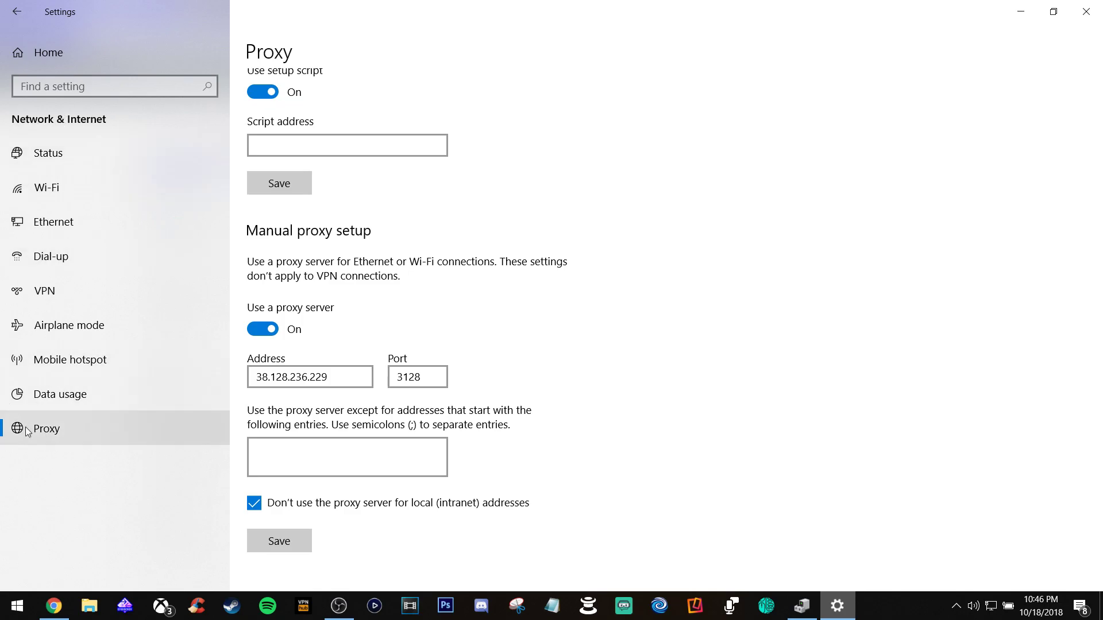
{"action": "scroll", "coordinate": [299, 316], "scroll_direction": "up", "scroll_amount": 3}
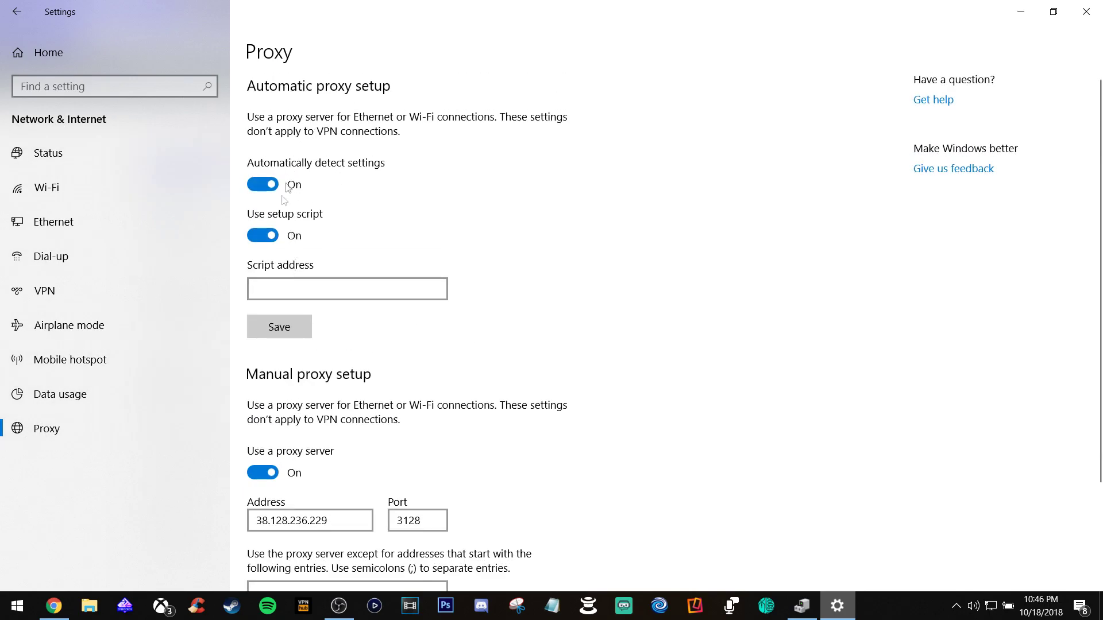
{"action": "scroll", "coordinate": [288, 242], "scroll_direction": "down", "scroll_amount": 3}
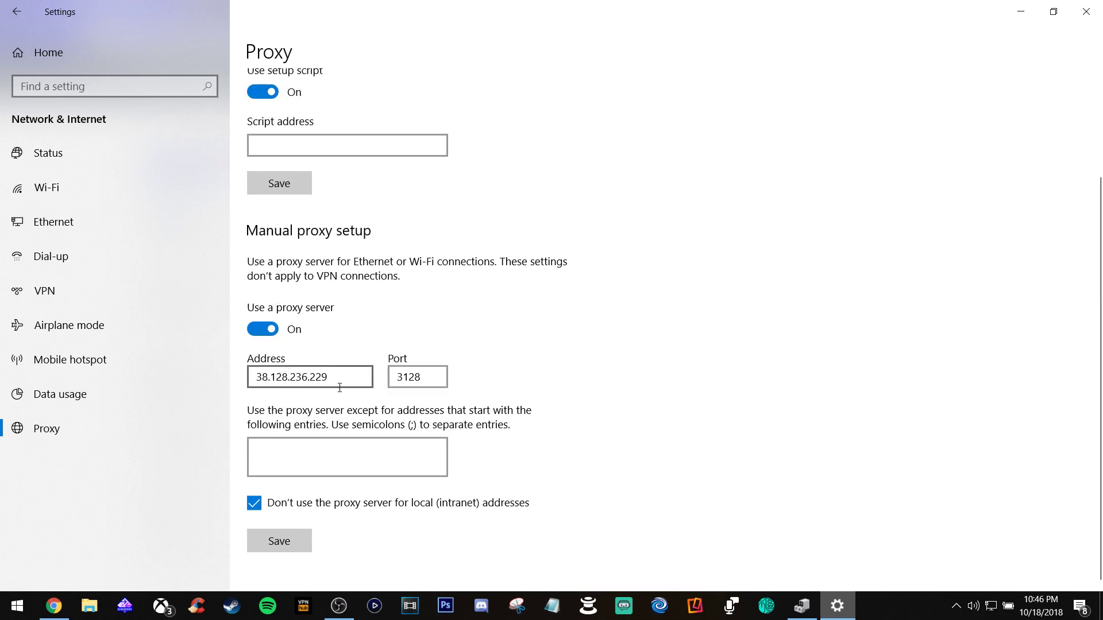
{"action": "left_click", "coordinate": [53, 606]}
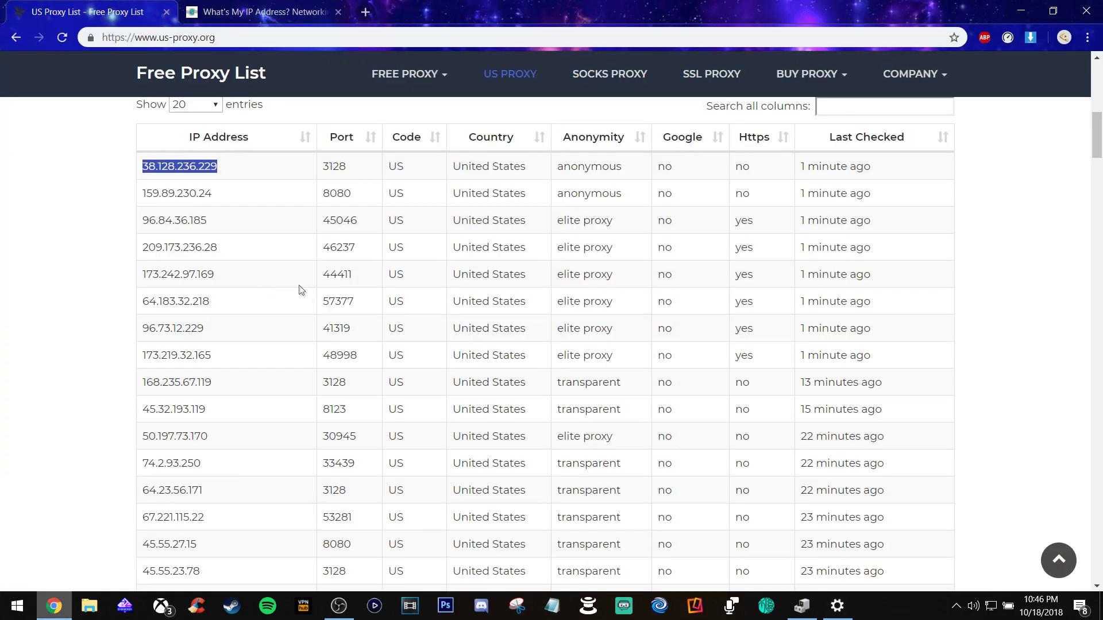
{"action": "left_click", "coordinate": [837, 606]}
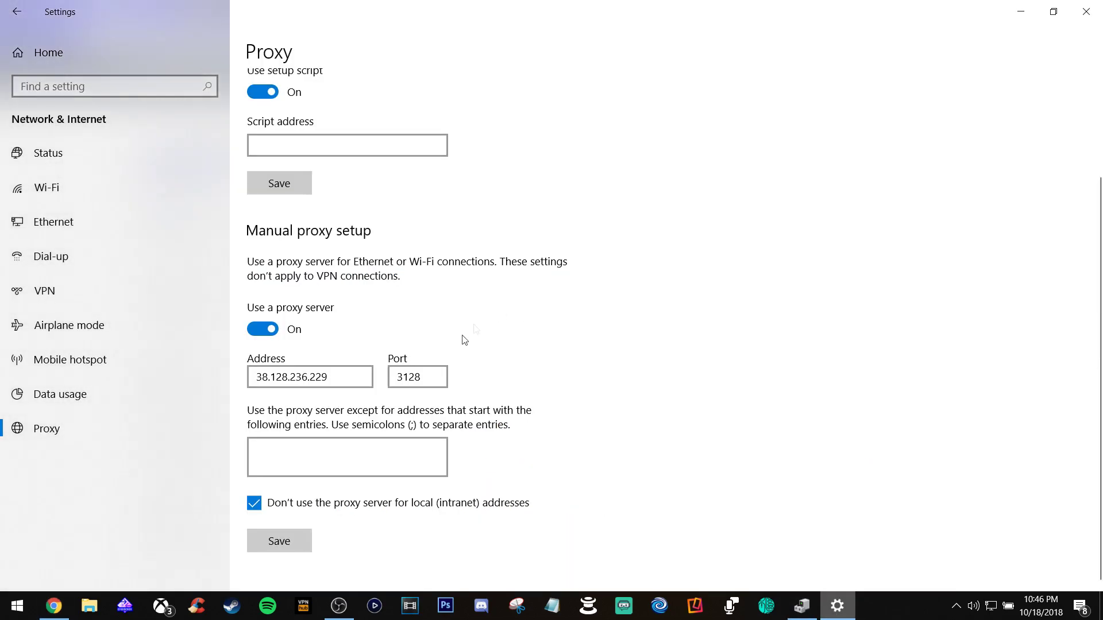
{"action": "left_click", "coordinate": [53, 605]}
Reload WhatsMyIP.org and highlight the reported address 38.128.236.229.
{"action": "left_click", "coordinate": [255, 11]}
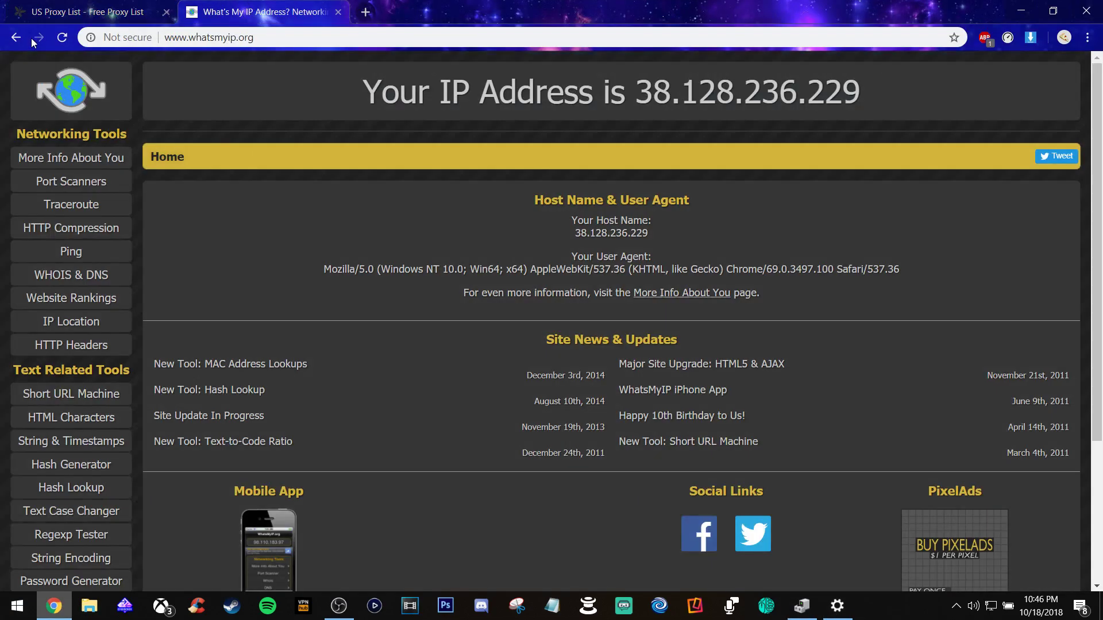
{"action": "left_click", "coordinate": [62, 37]}
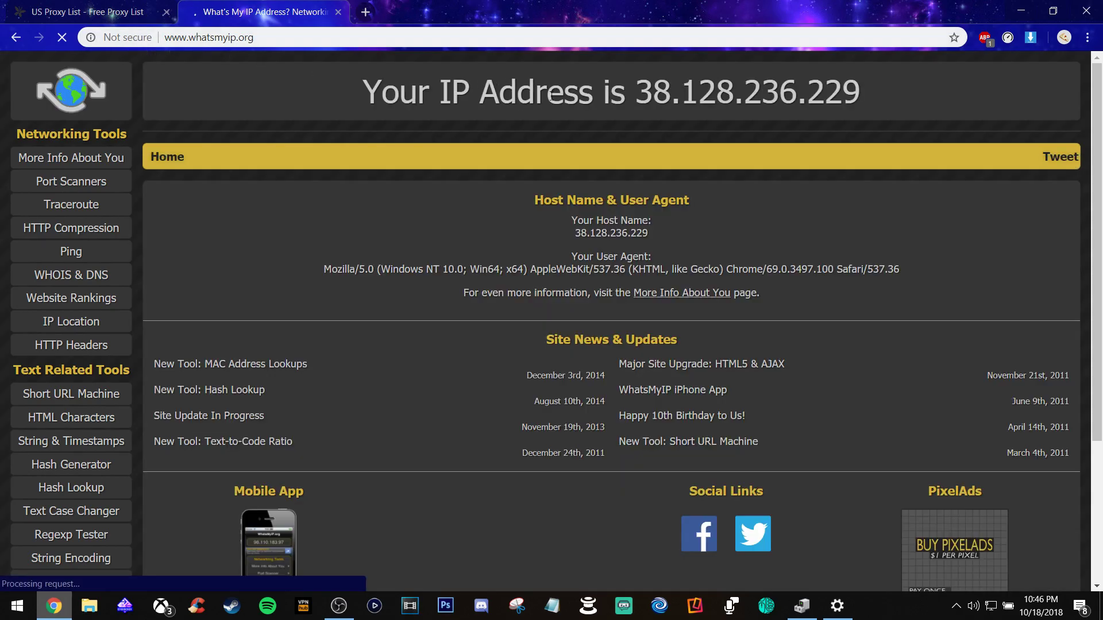
{"action": "left_click_drag", "start_coordinate": [655, 92], "coordinate": [827, 96]}
{"action": "left_click", "coordinate": [891, 103]}
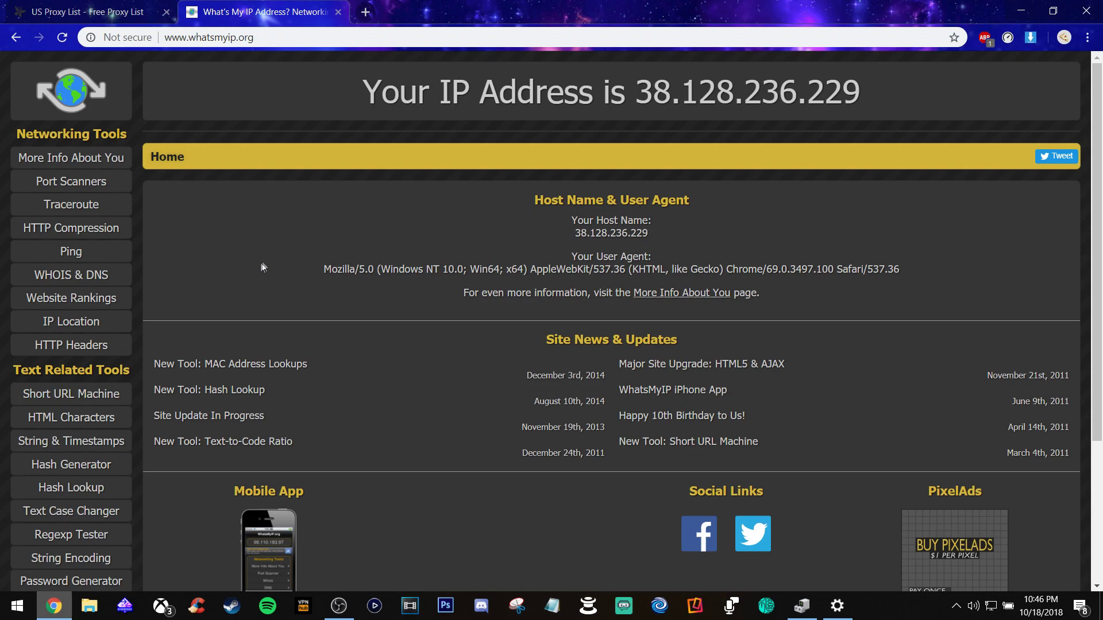
Deselect the proxy IP on the US proxy list, then reload the IP check again.
{"action": "left_click", "coordinate": [86, 12]}
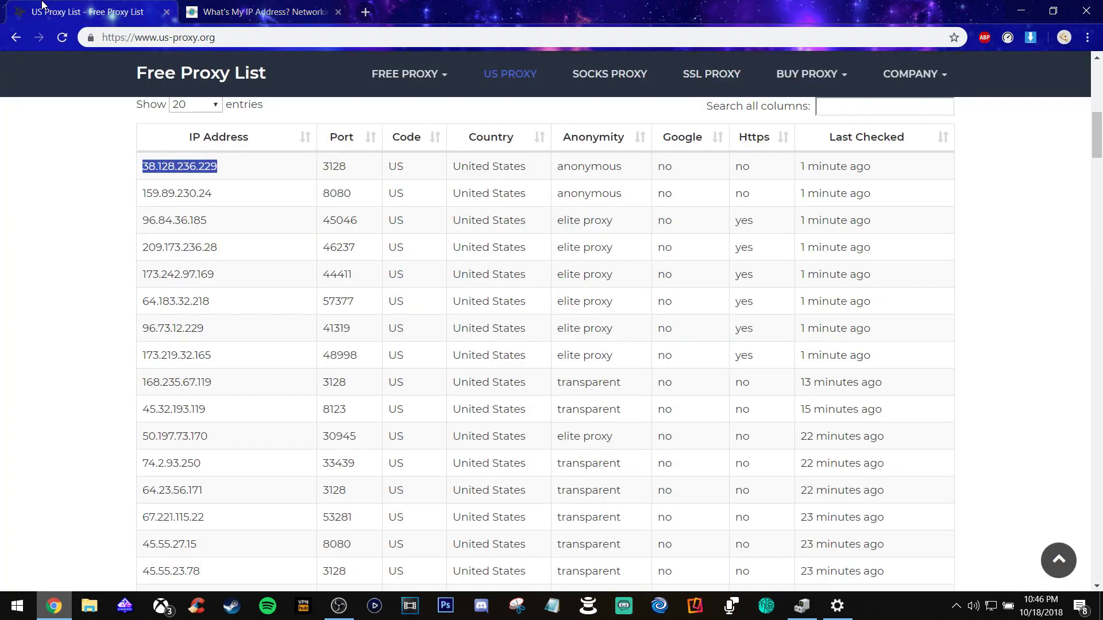
{"action": "left_click", "coordinate": [206, 215]}
{"action": "scroll", "coordinate": [235, 194], "scroll_direction": "up", "scroll_amount": 5}
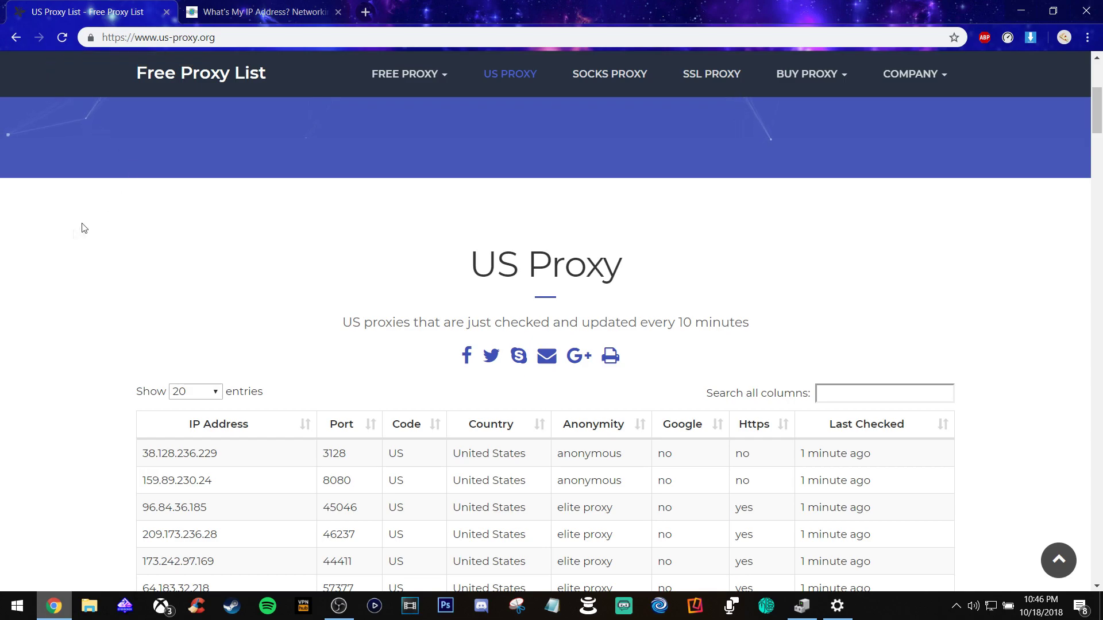
{"action": "left_click", "coordinate": [258, 12]}
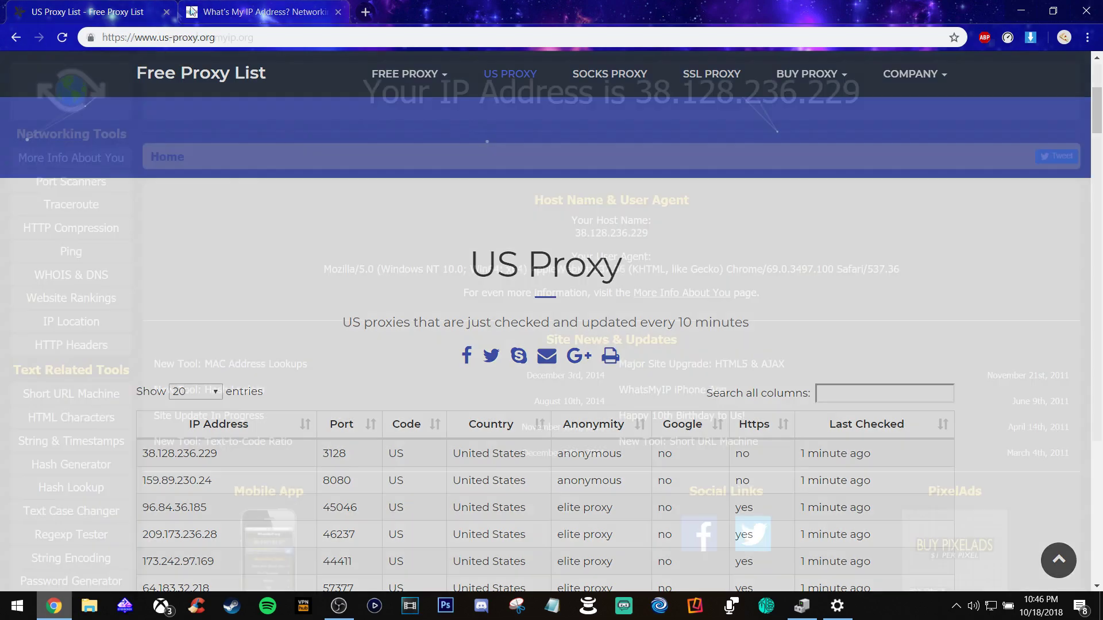
{"action": "left_click", "coordinate": [62, 42]}
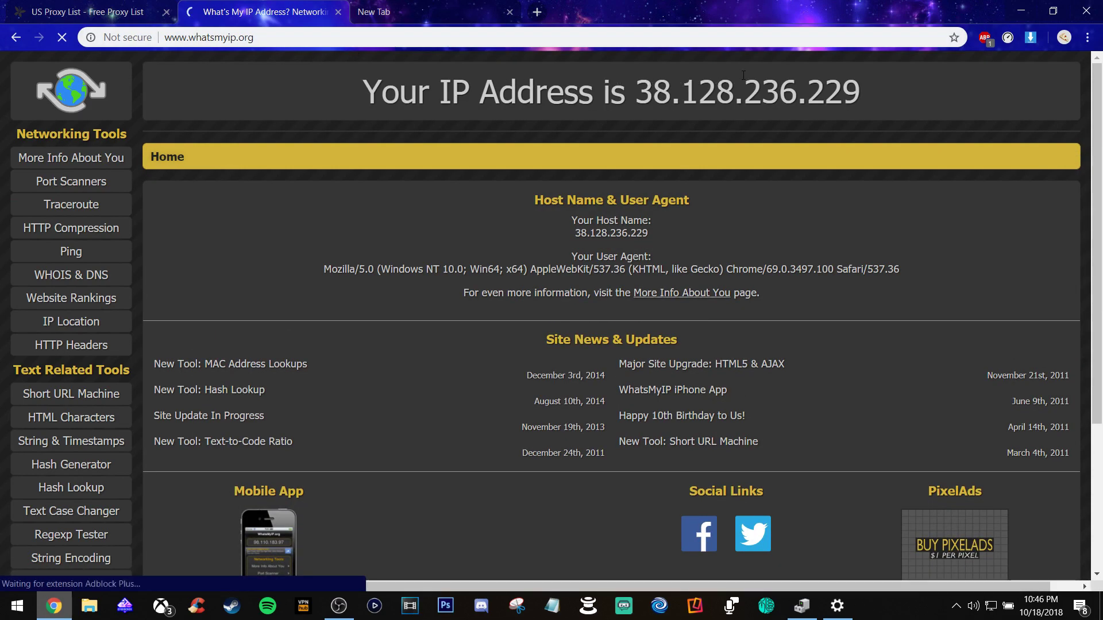
Search 'whats my ip addrtess' in the blank tab, close the failed results tab, and reload WhatsMyIP.
{"action": "left_click", "coordinate": [425, 12]}
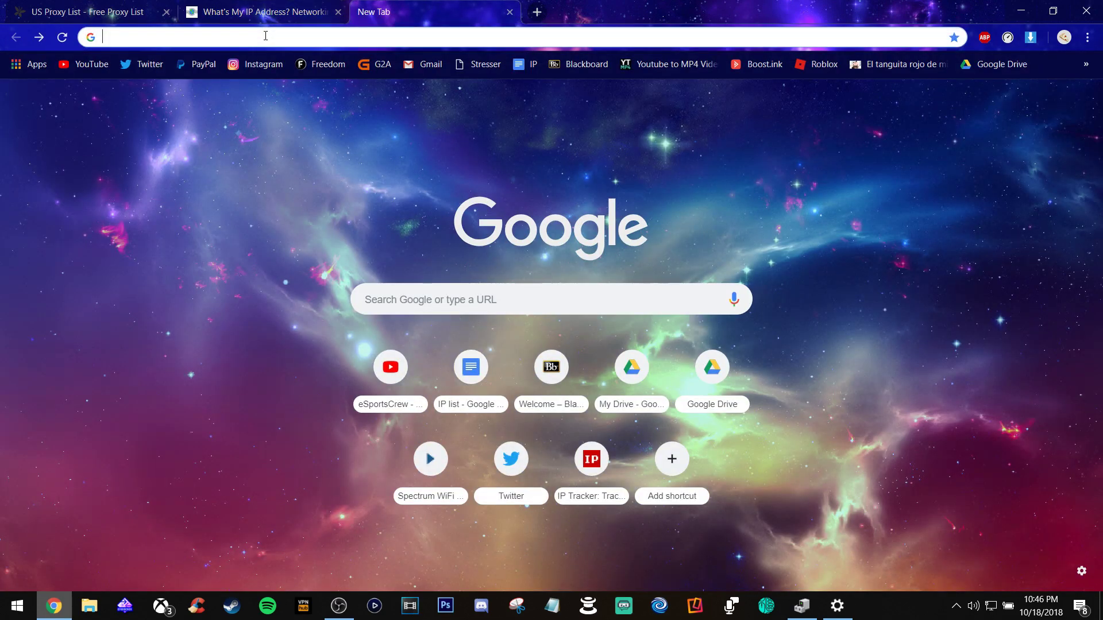
{"action": "type", "text": "whats my ip addrtess"}
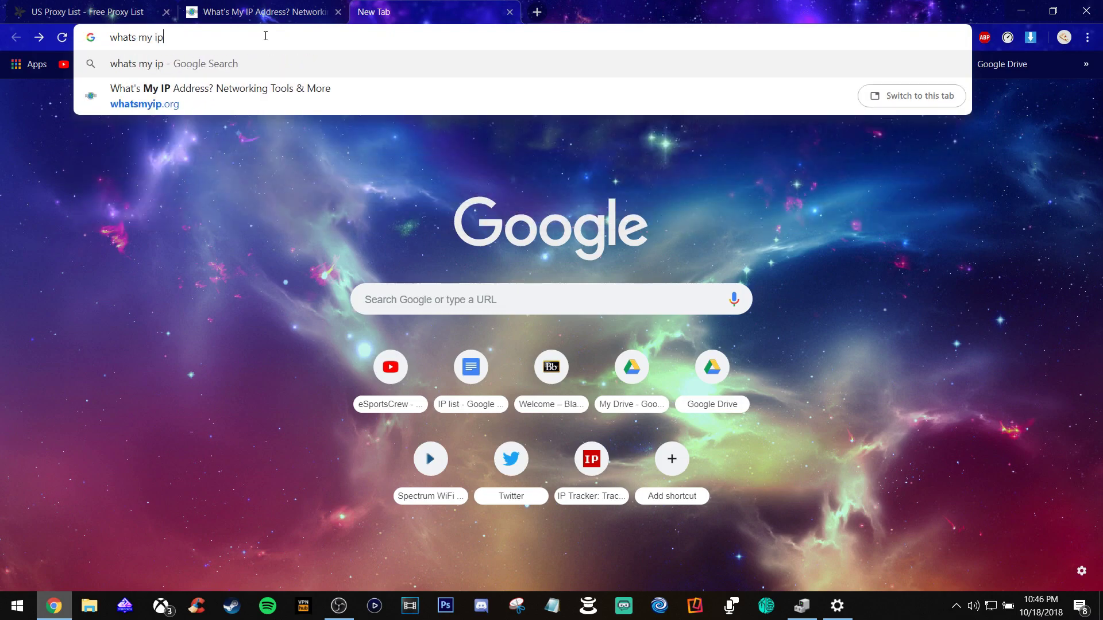
{"action": "key", "text": "Return"}
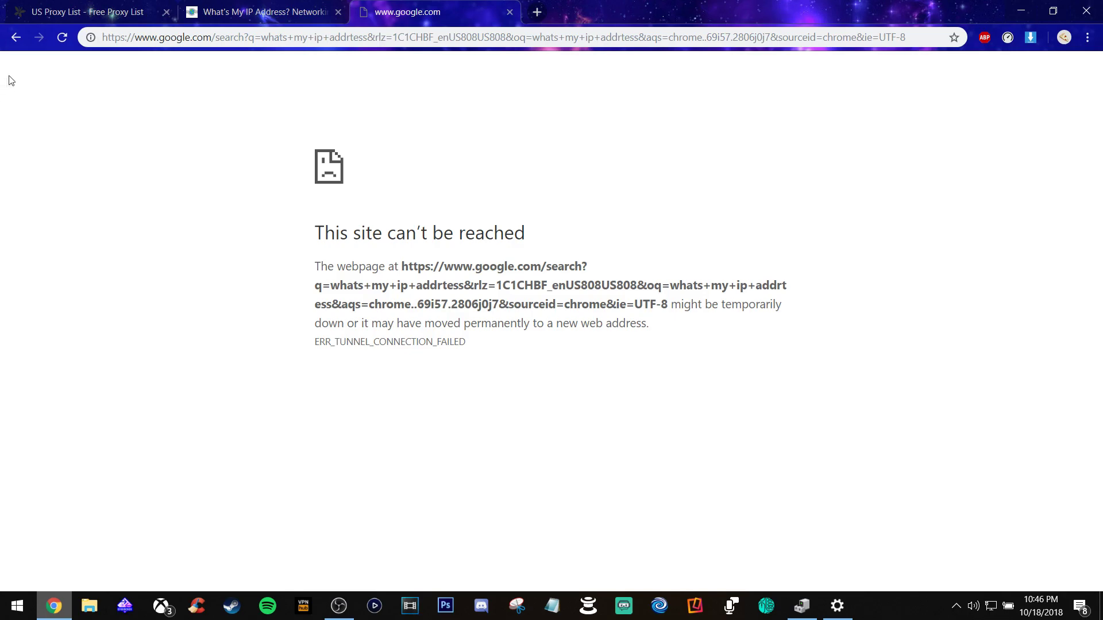
{"action": "left_click", "coordinate": [253, 12]}
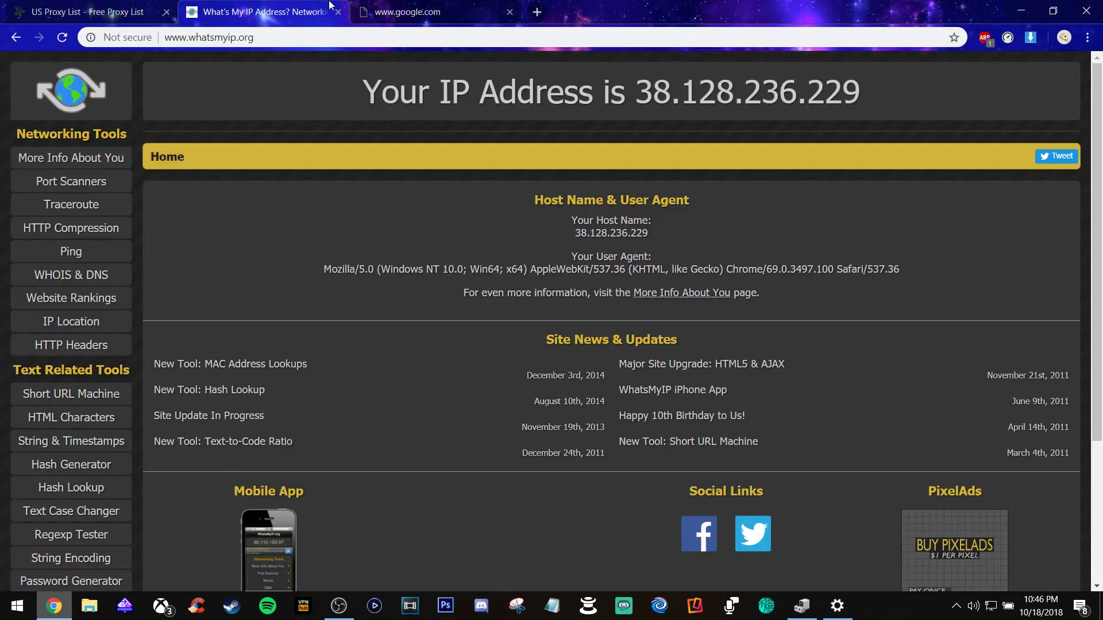
{"action": "left_click", "coordinate": [455, 12]}
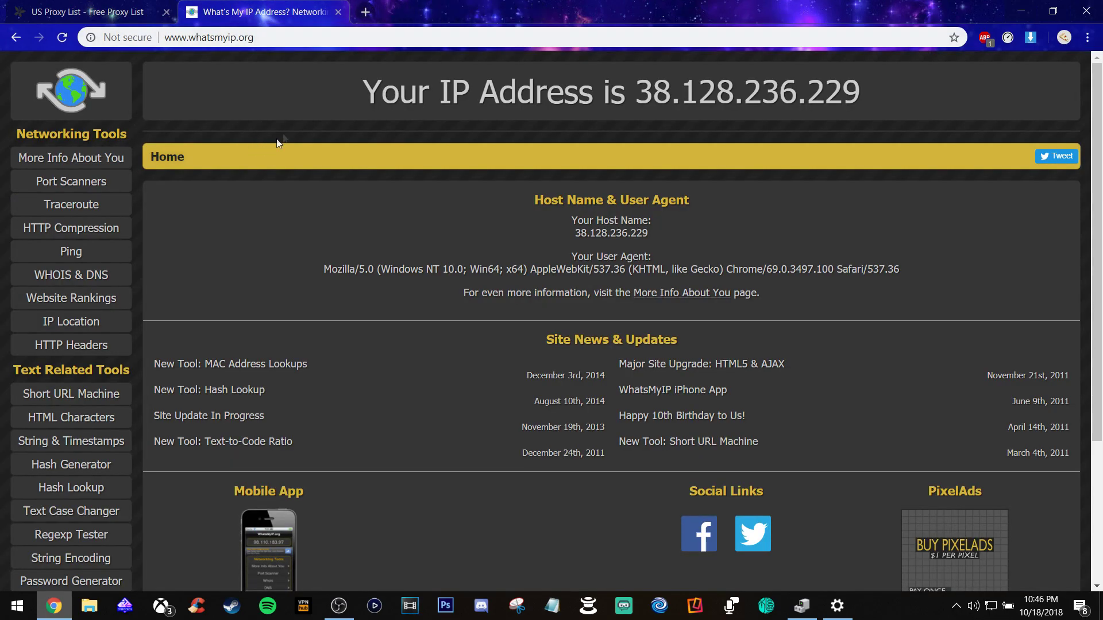
{"action": "left_click", "coordinate": [66, 45]}
Go from the US proxy list to the Google Proxy page at google-proxy.net.
{"action": "key", "text": "ctrl+Tab"}
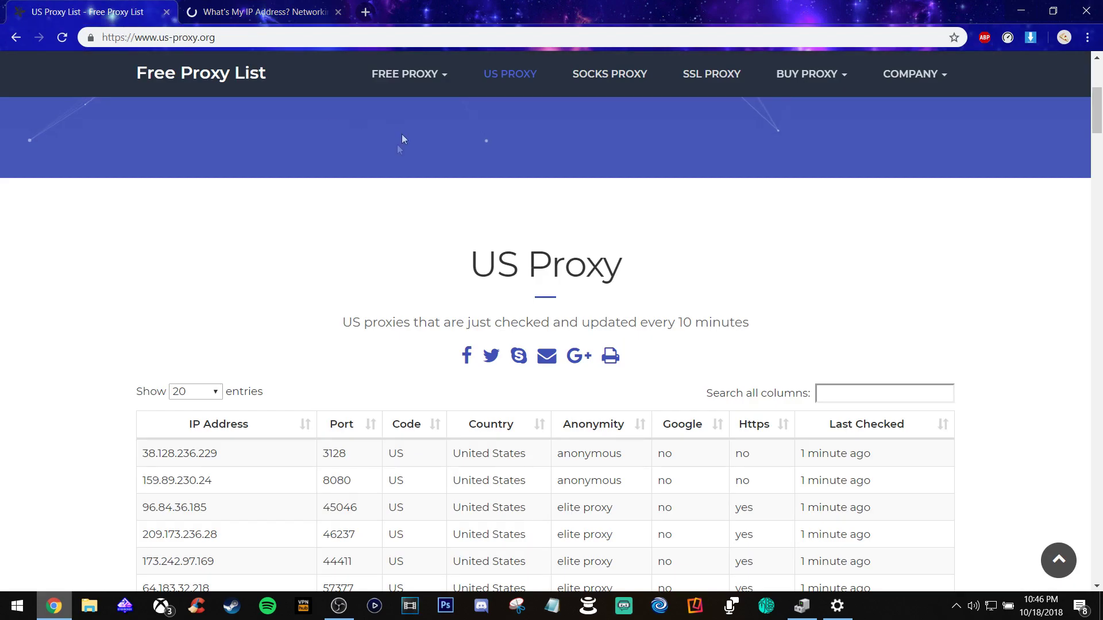
{"action": "scroll", "coordinate": [683, 451], "scroll_direction": "down", "scroll_amount": 8}
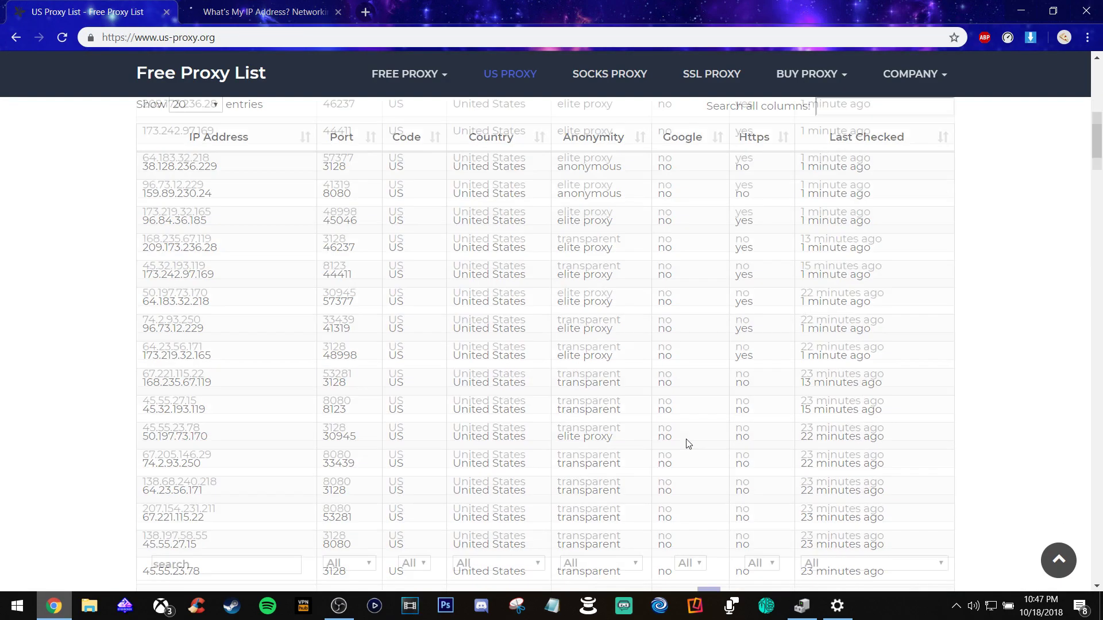
{"action": "scroll", "coordinate": [689, 404], "scroll_direction": "up", "scroll_amount": 9}
{"action": "scroll", "coordinate": [482, 313], "scroll_direction": "up", "scroll_amount": 4}
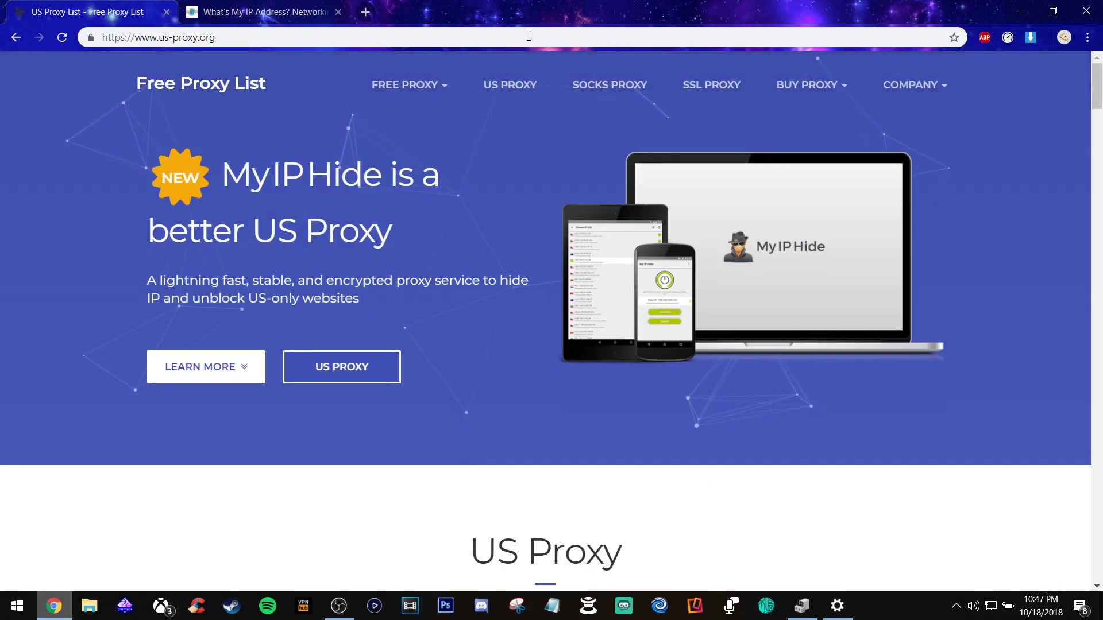
{"action": "left_click", "coordinate": [407, 85]}
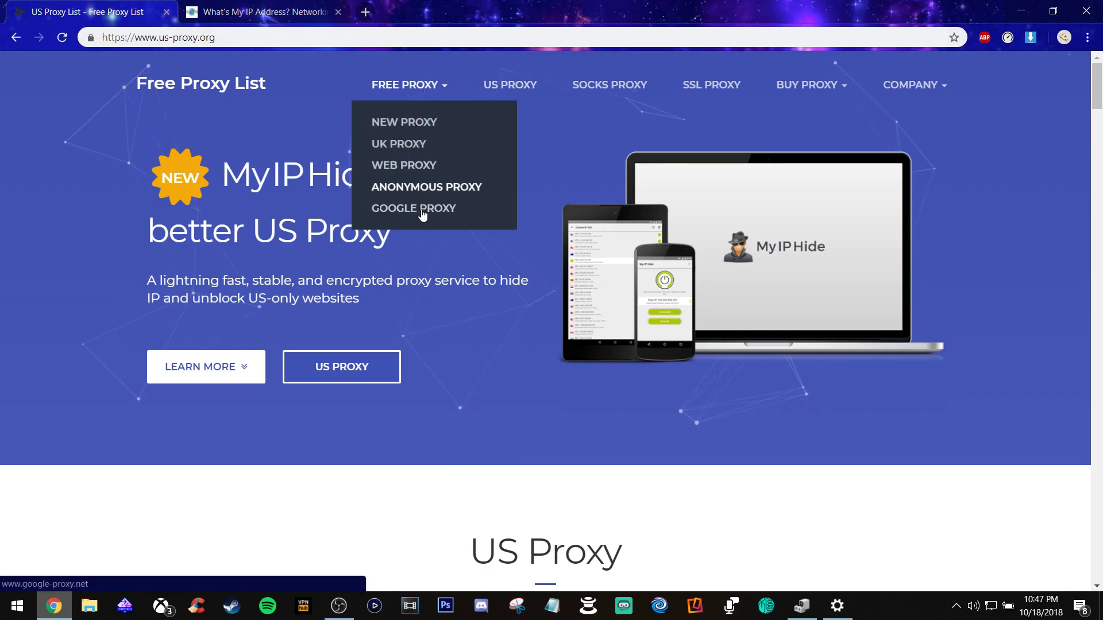
{"action": "scroll", "coordinate": [432, 199], "scroll_direction": "down", "scroll_amount": 10}
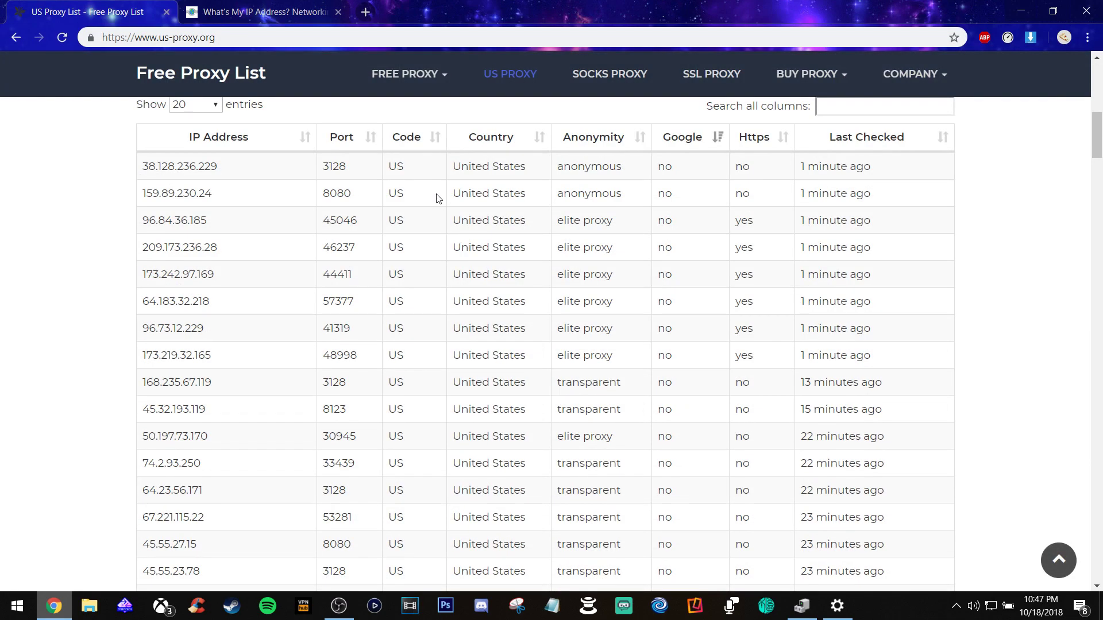
{"action": "scroll", "coordinate": [436, 198], "scroll_direction": "up", "scroll_amount": 10}
{"action": "key", "text": "alt+Left"}
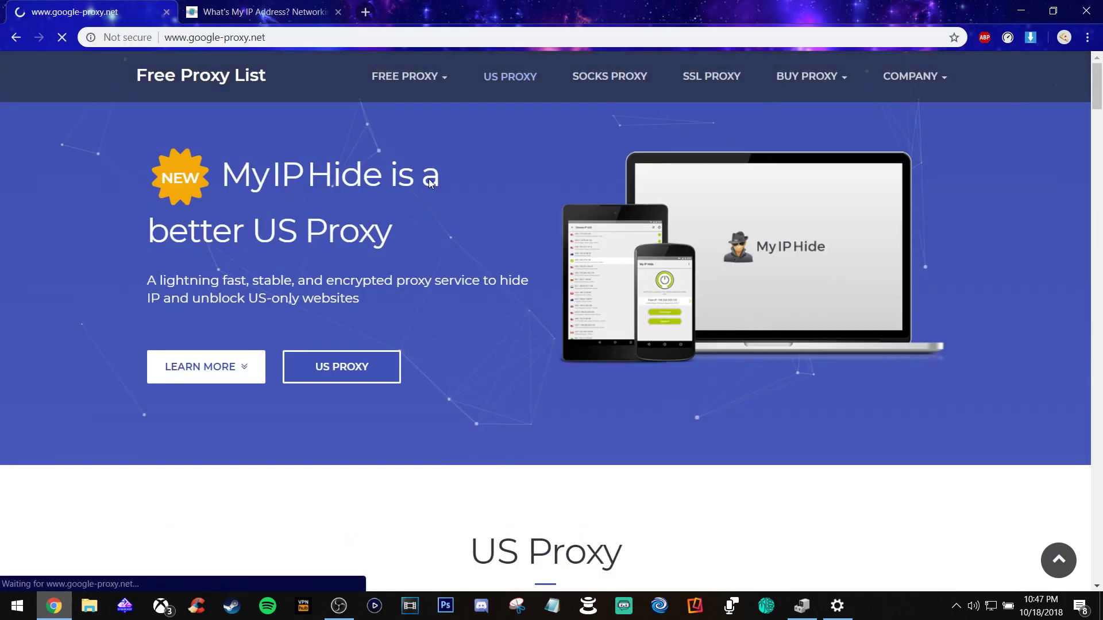
{"action": "left_click", "coordinate": [211, 7]}
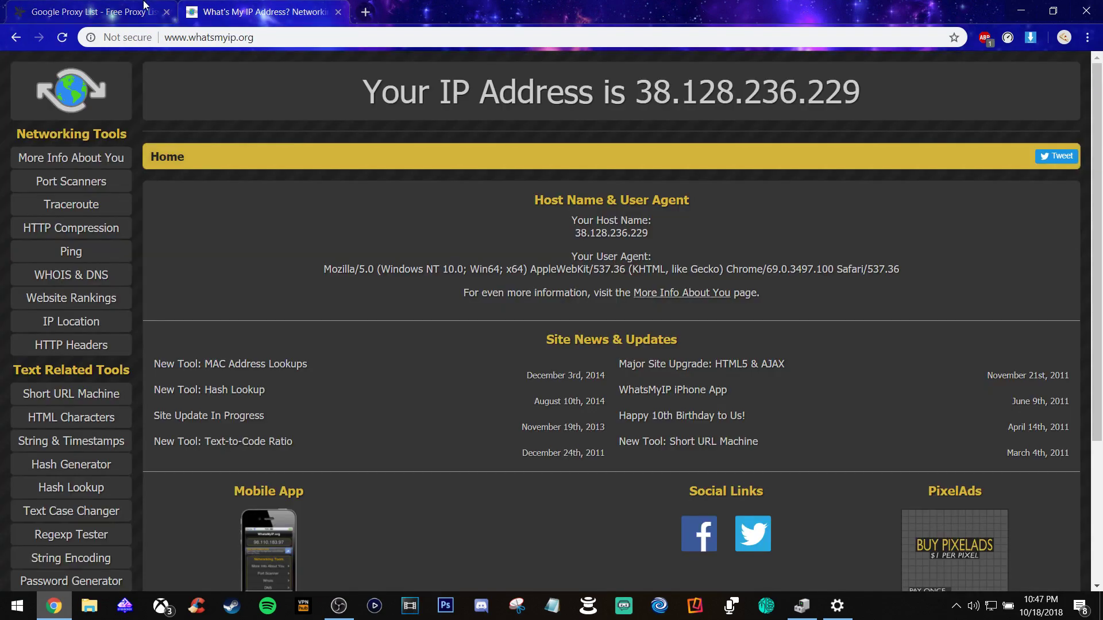
{"action": "left_click", "coordinate": [63, 7]}
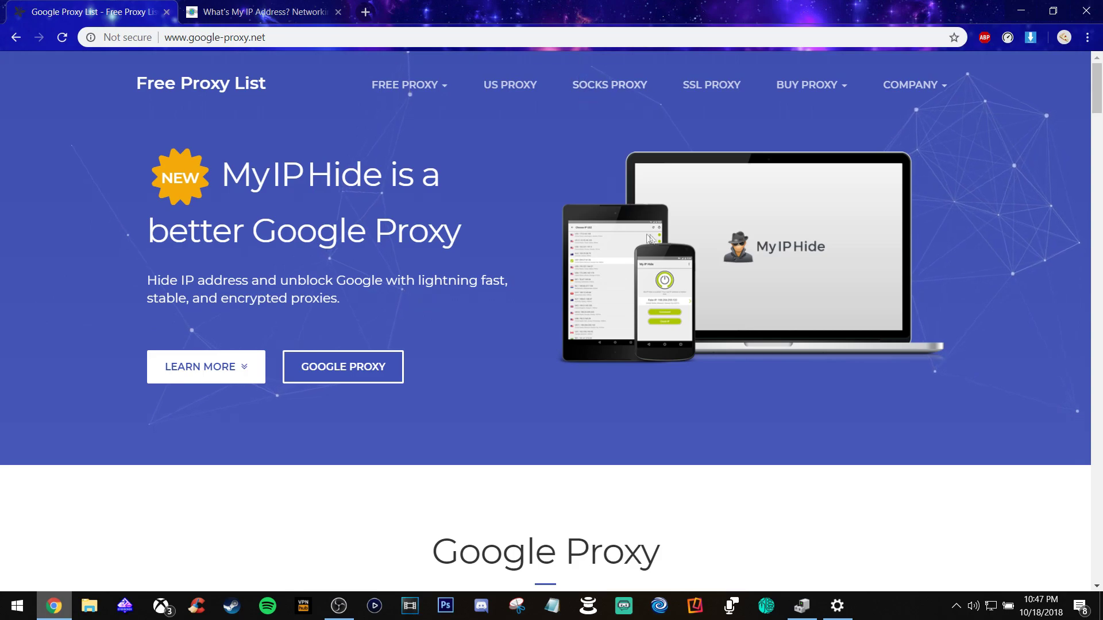
{"action": "scroll", "coordinate": [530, 198], "scroll_direction": "down", "scroll_amount": 10}
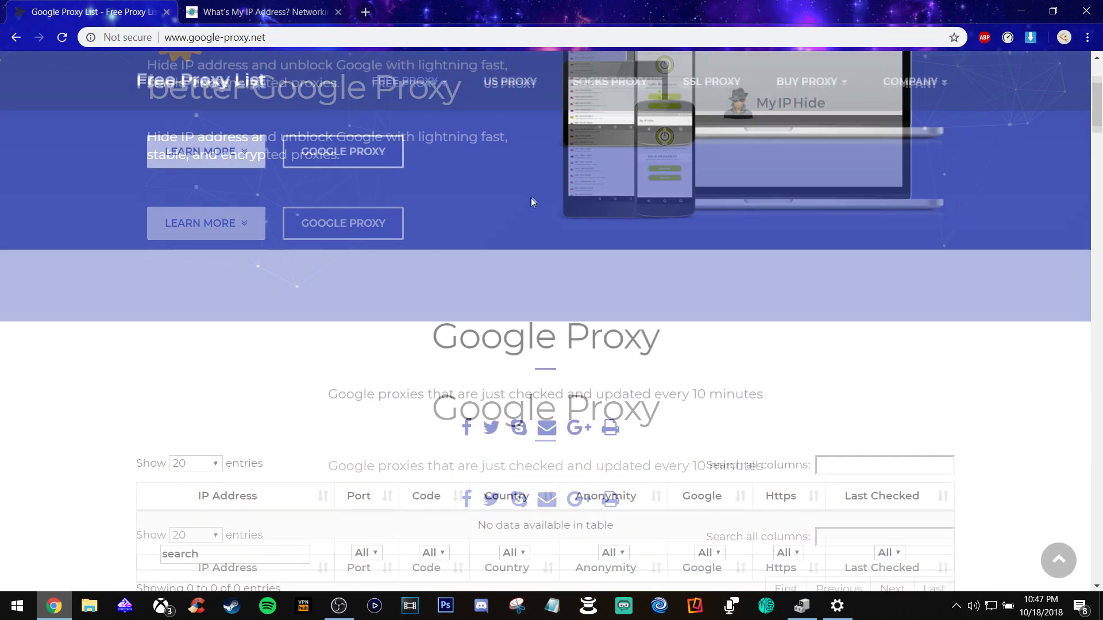
{"action": "scroll", "coordinate": [293, 273], "scroll_direction": "up", "scroll_amount": 10}
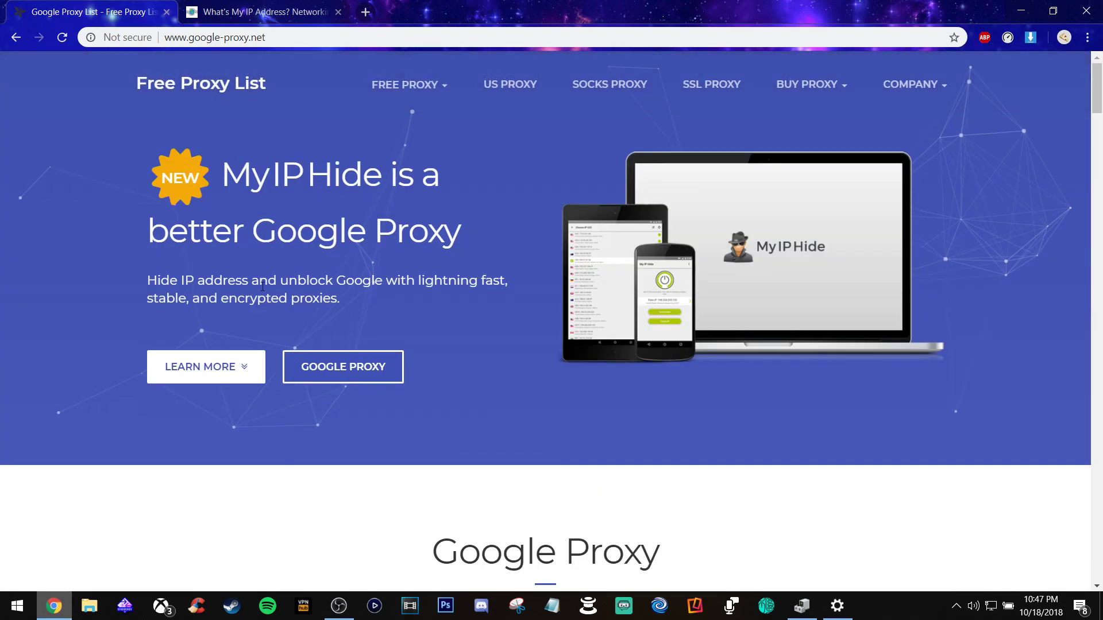